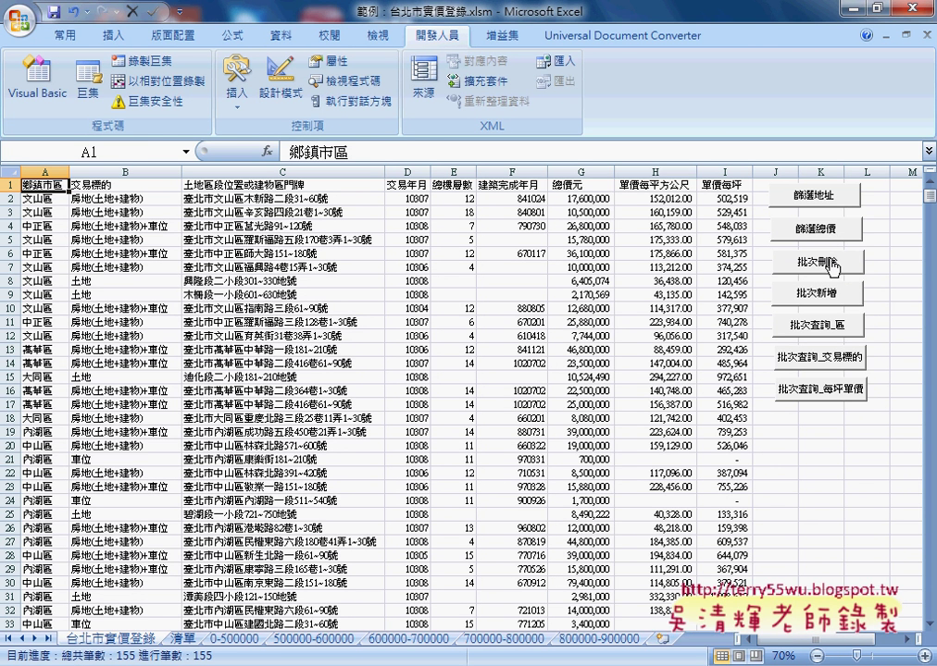
Step: Batch-delete old sheets, batch-add district sheets like 文山區, then batch-query by district and per-ping price
left_click(814, 263)
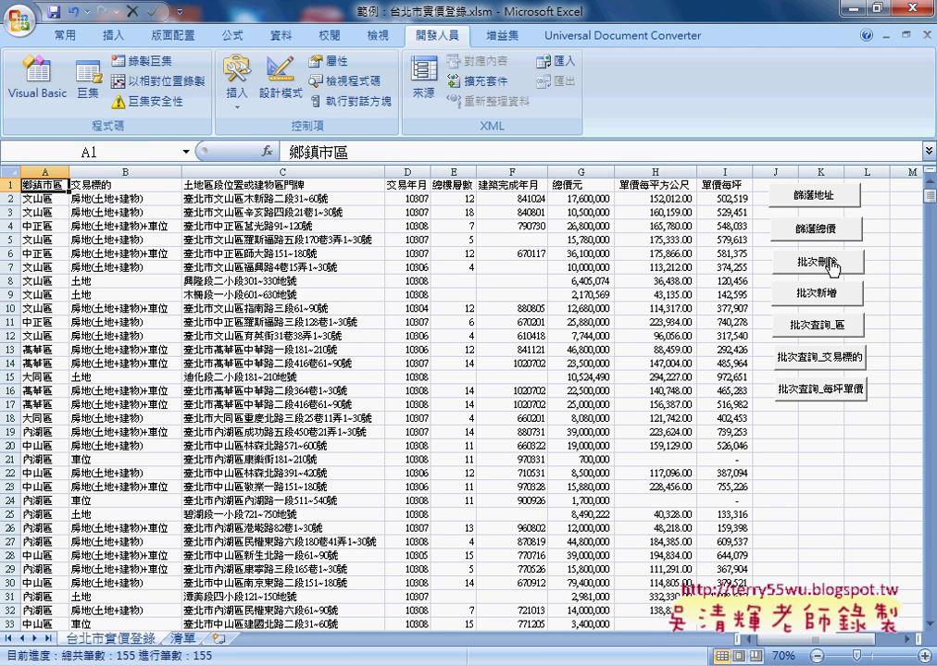
left_click(819, 296)
left_click(232, 639)
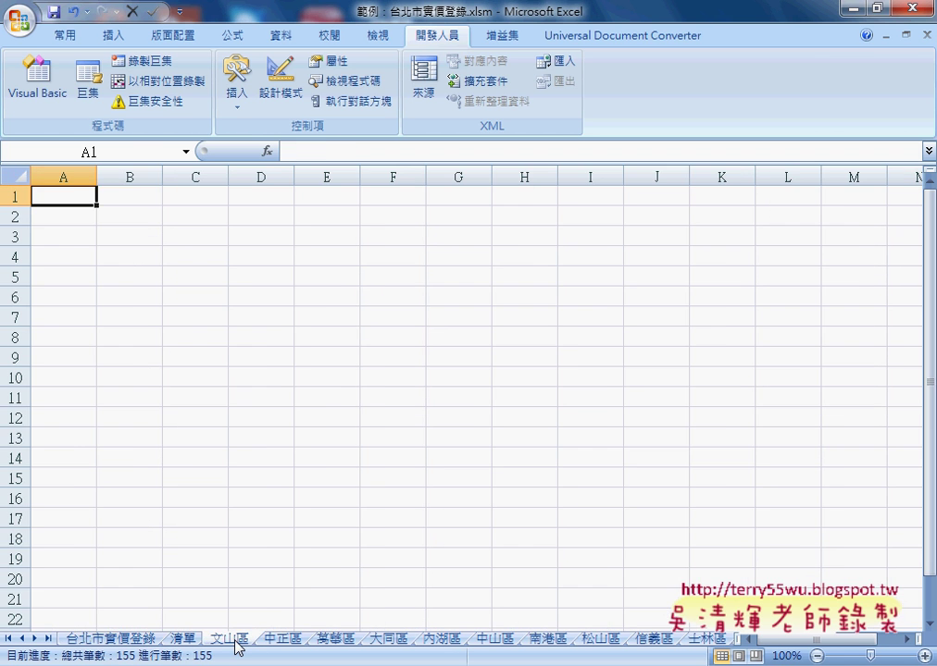
left_click(109, 639)
left_click(818, 324)
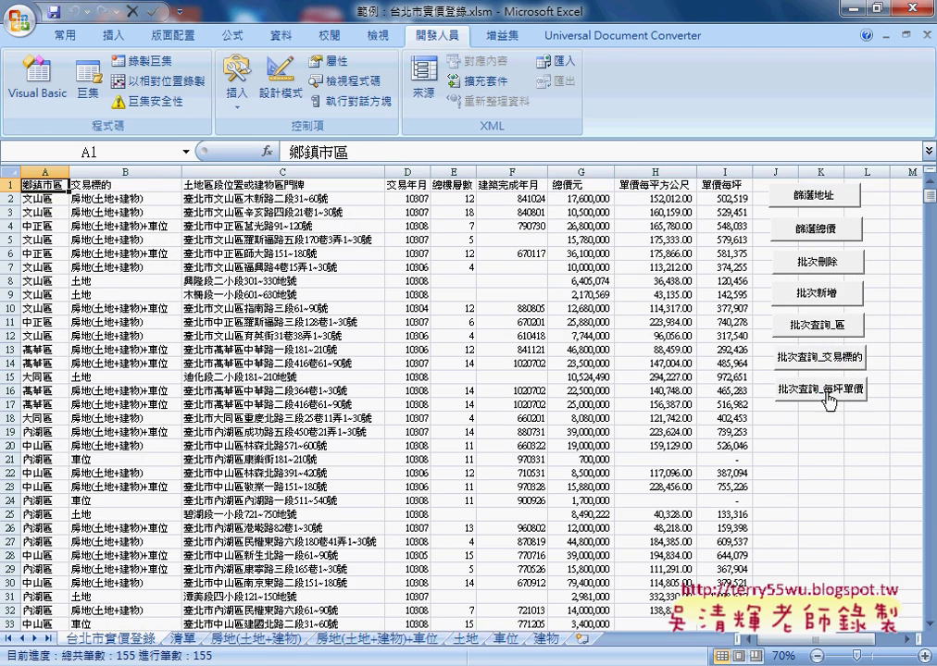
left_click(828, 390)
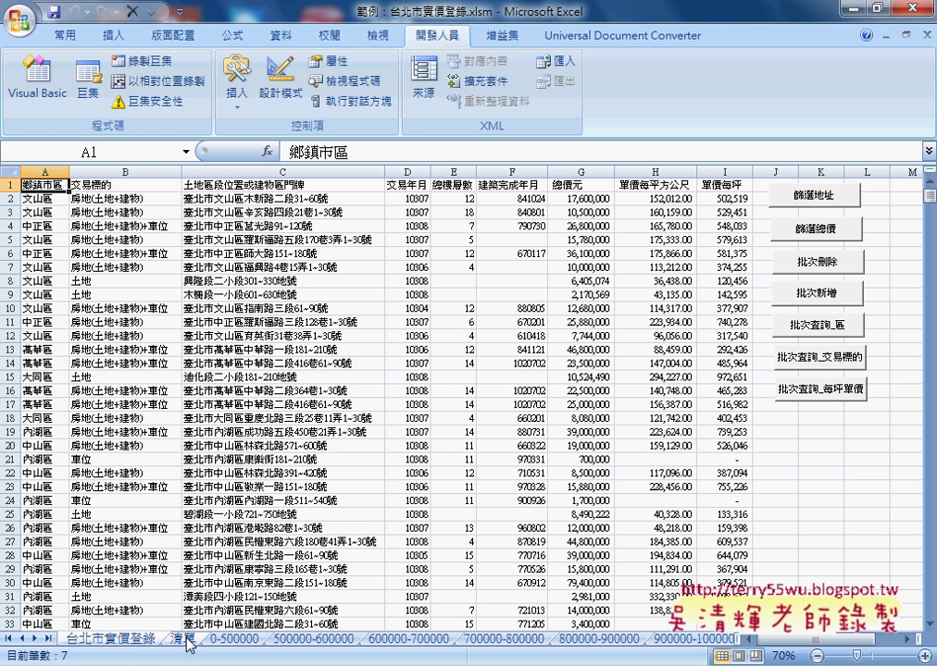
Step: Inspect columns A–C of the 清單 criteria list, then return to the data sheets
left_click(185, 639)
mouse_move(69, 175)
left_mouse_down()
mouse_move(339, 184)
mouse_move(332, 190)
left_mouse_up()
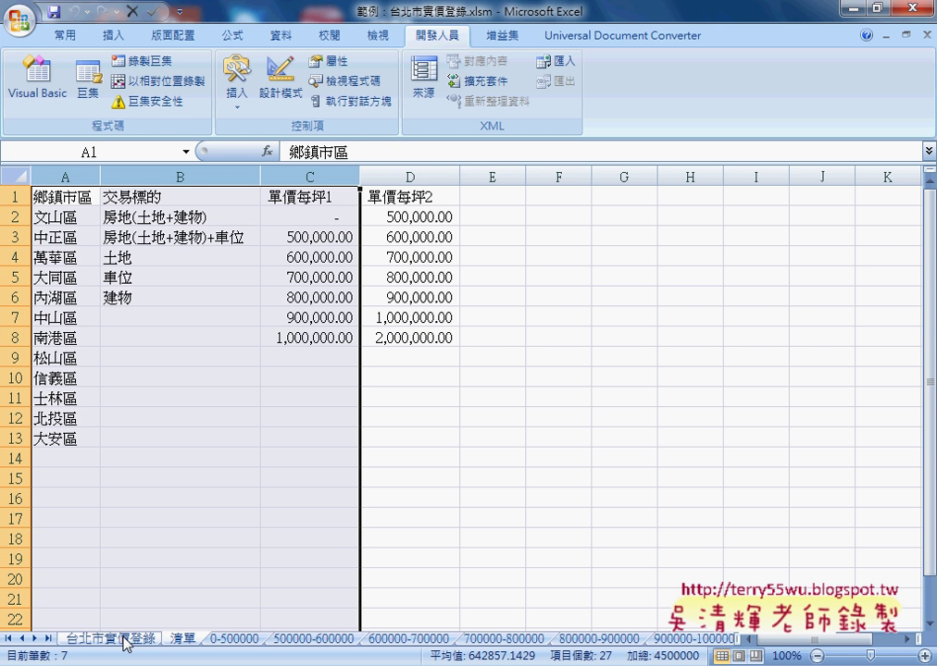
left_click(126, 639)
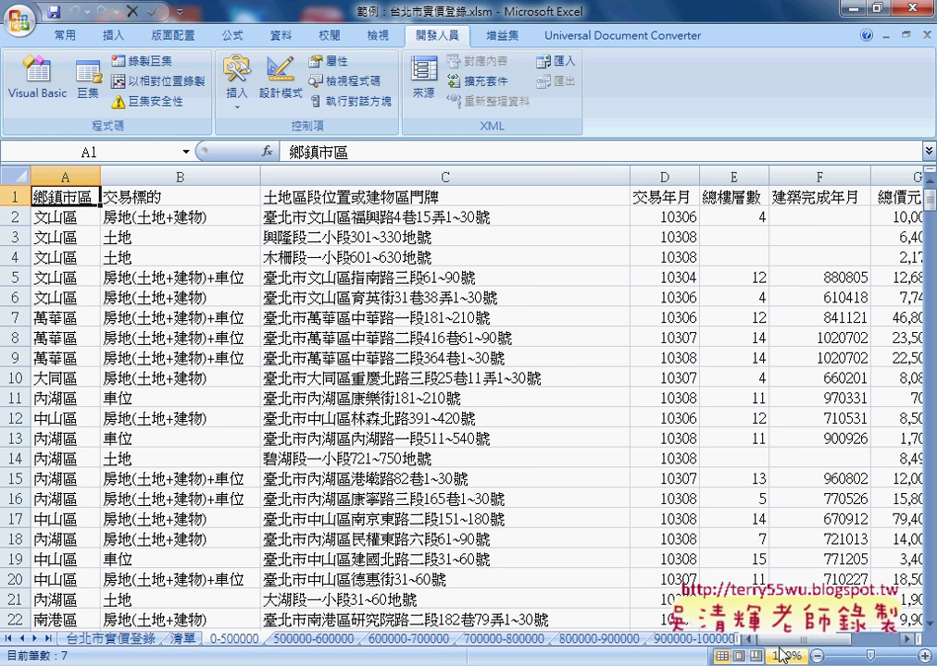
Step: Check address column C on the 0-500000 sheet, then return to 台北市實價登錄
left_click_drag(808, 650, 776, 645)
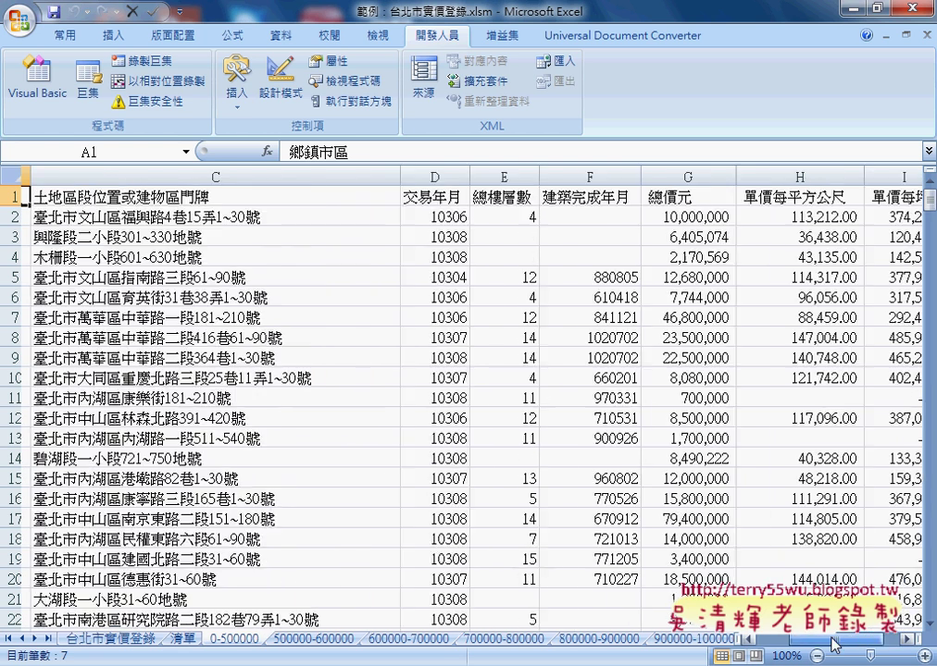
left_click(368, 174)
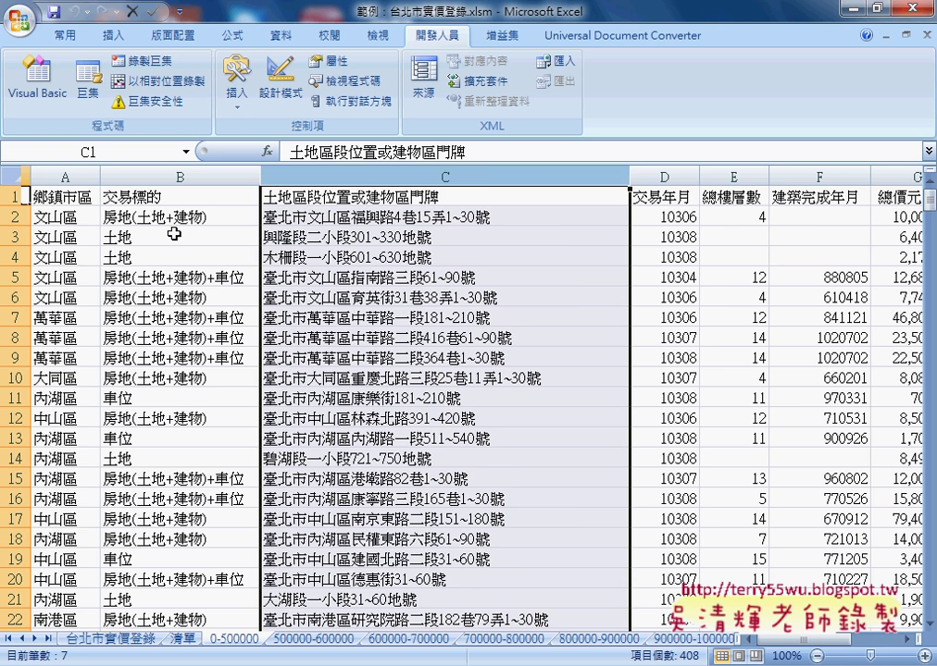
left_click(121, 638)
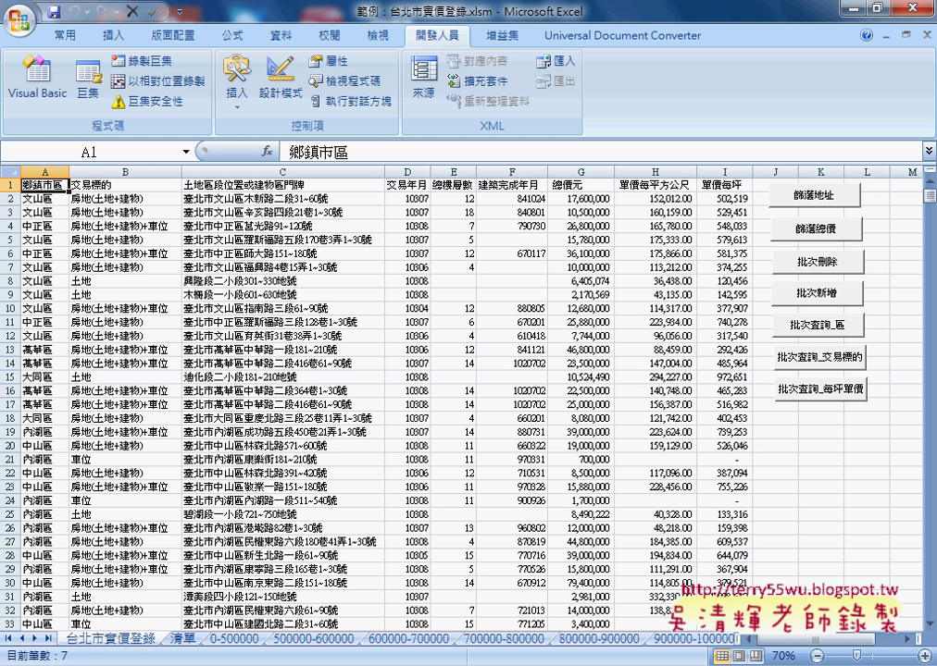
Step: In Google Drive, go up to the course folder and open the 問題06 folder
left_click(324, 445)
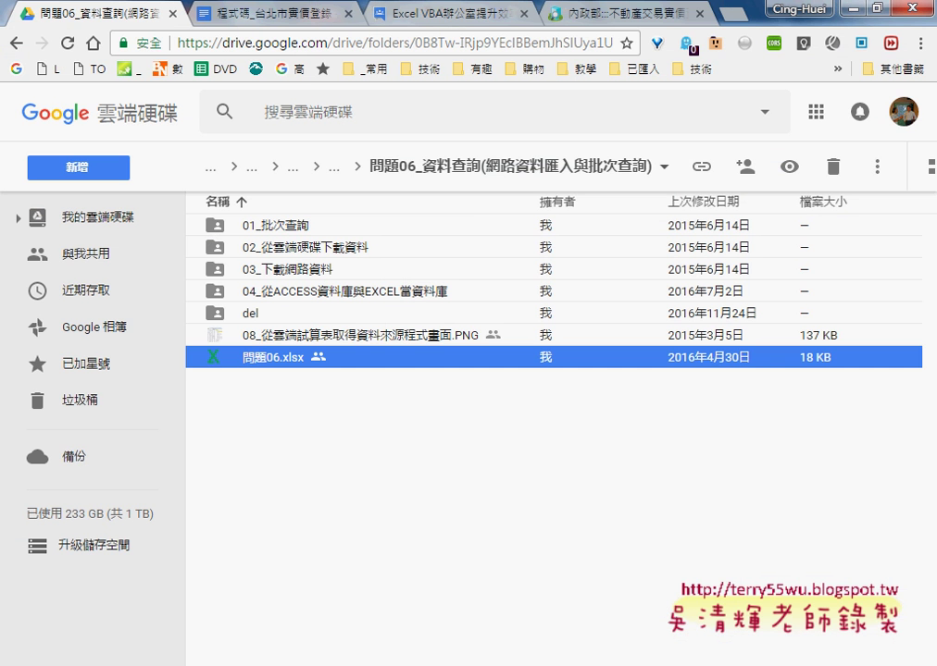
left_click(345, 174)
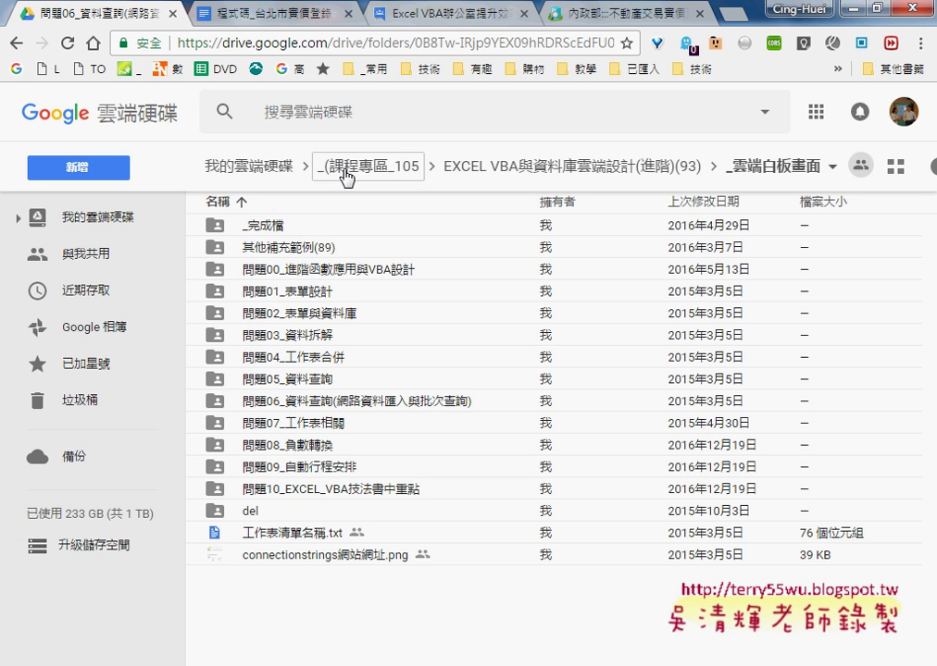
left_click(315, 405)
double_click(403, 407)
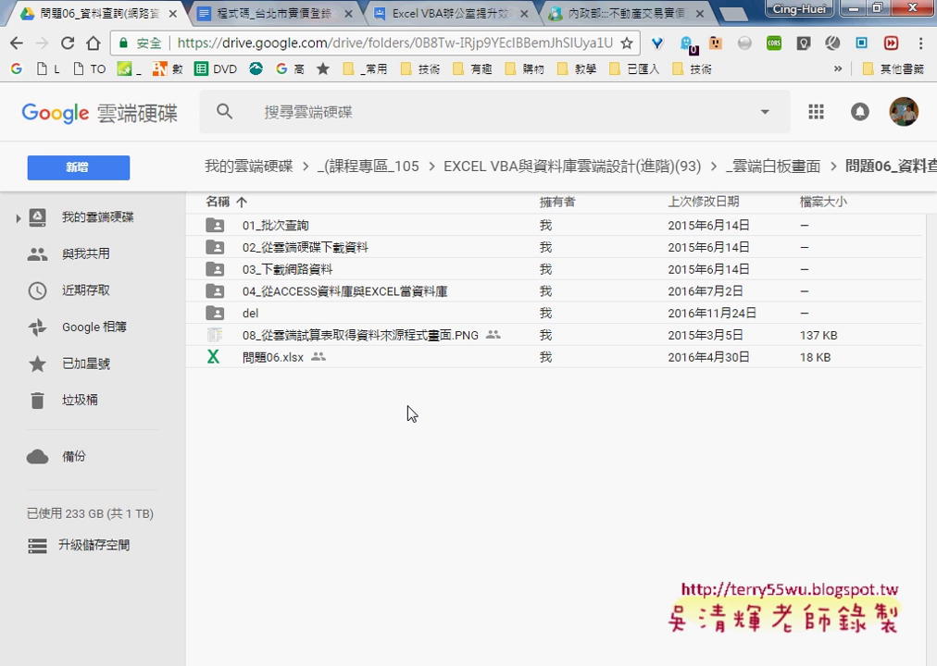
Step: Browse the 01_批次查詢 subfolder, then go back and select 問題06.xlsx
left_click(274, 230)
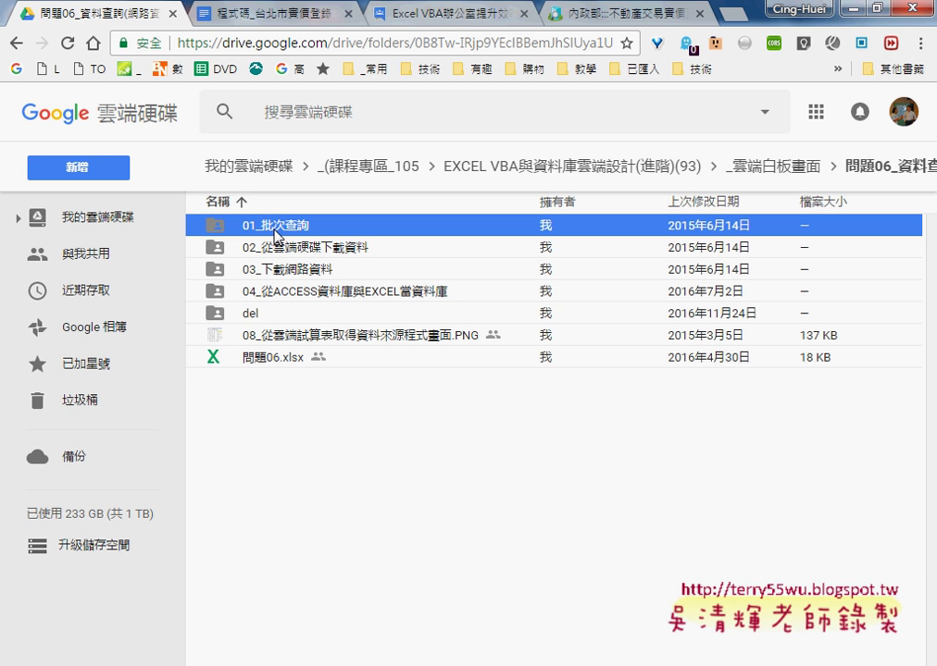
double_click(275, 230)
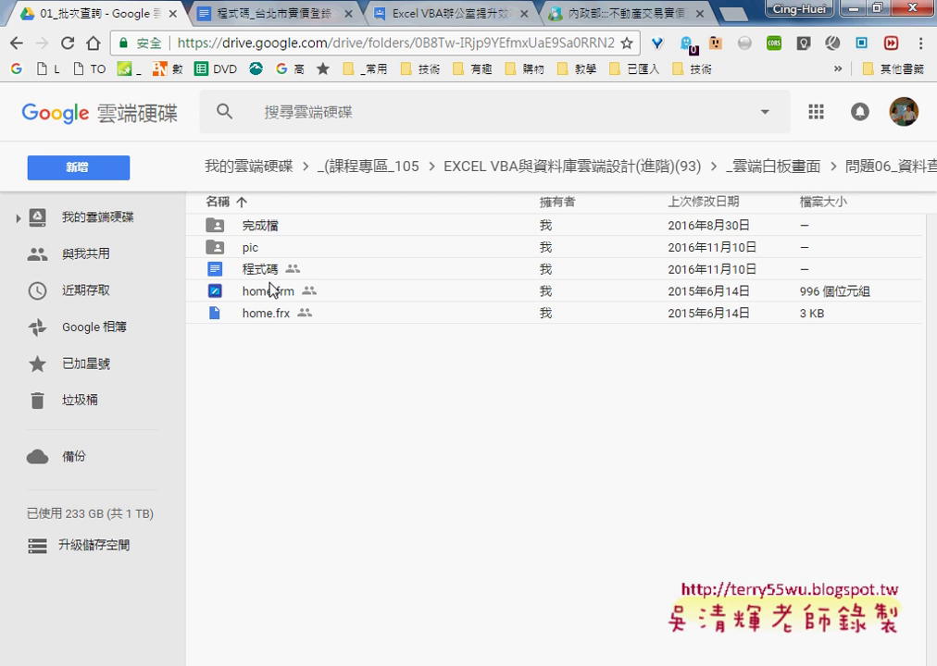
left_click(22, 48)
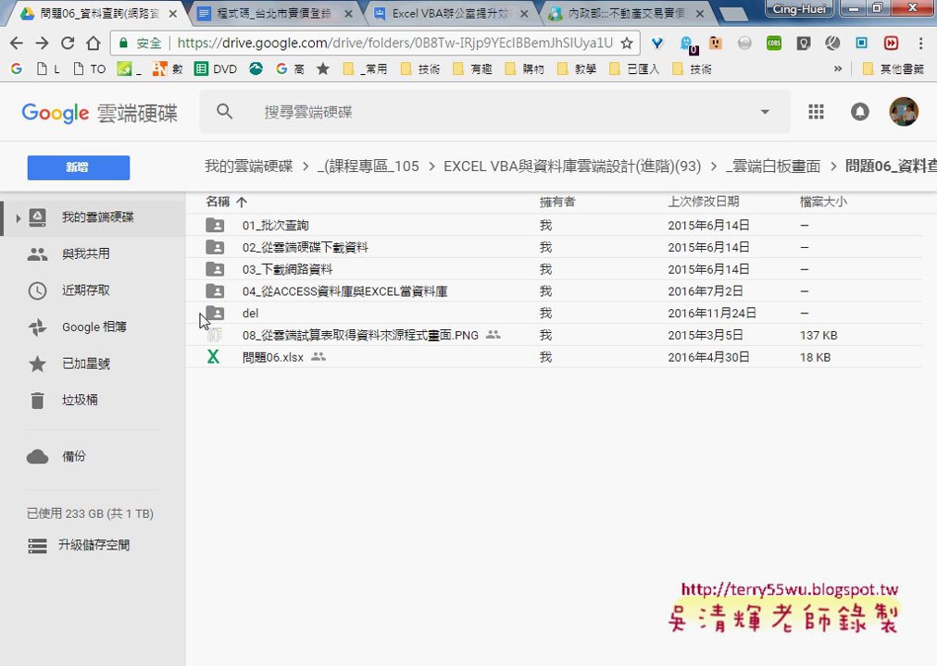
left_click(274, 363)
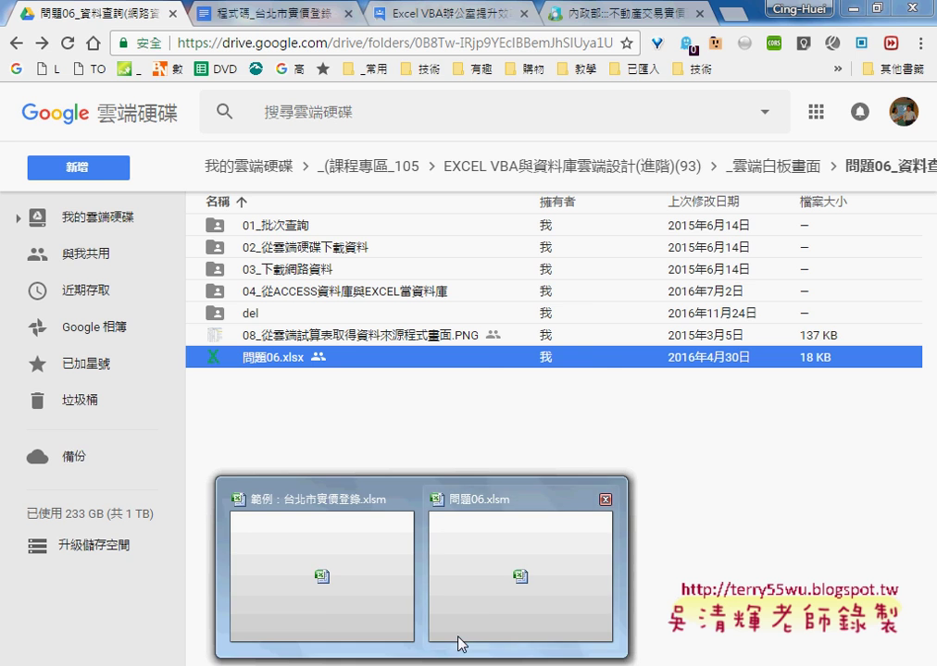
Step: In 問題06.xlsm, batch-delete and then batch-add the salesperson worksheets
left_click(491, 606)
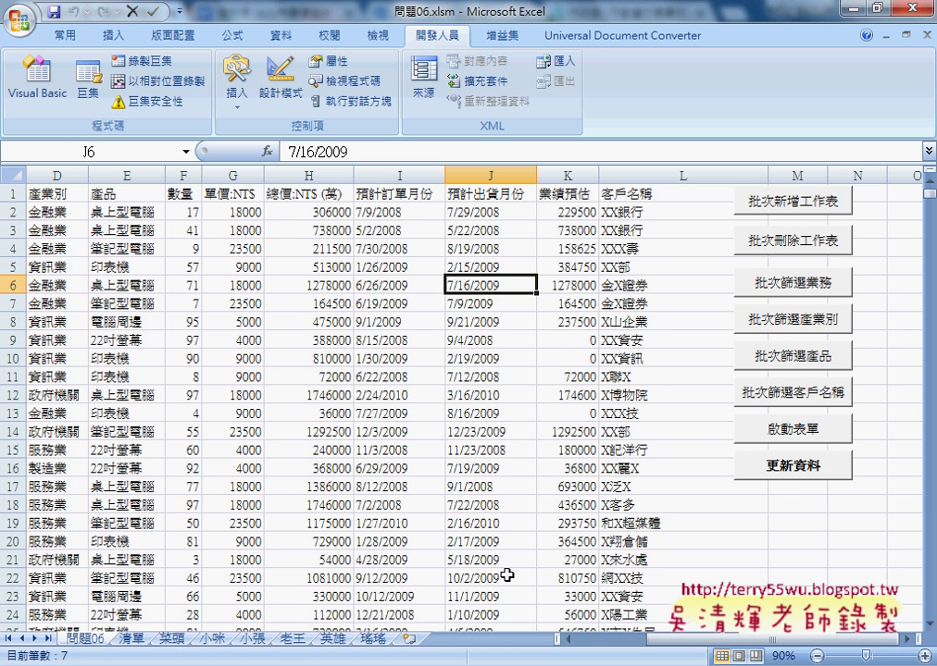
left_click(782, 245)
left_click(787, 201)
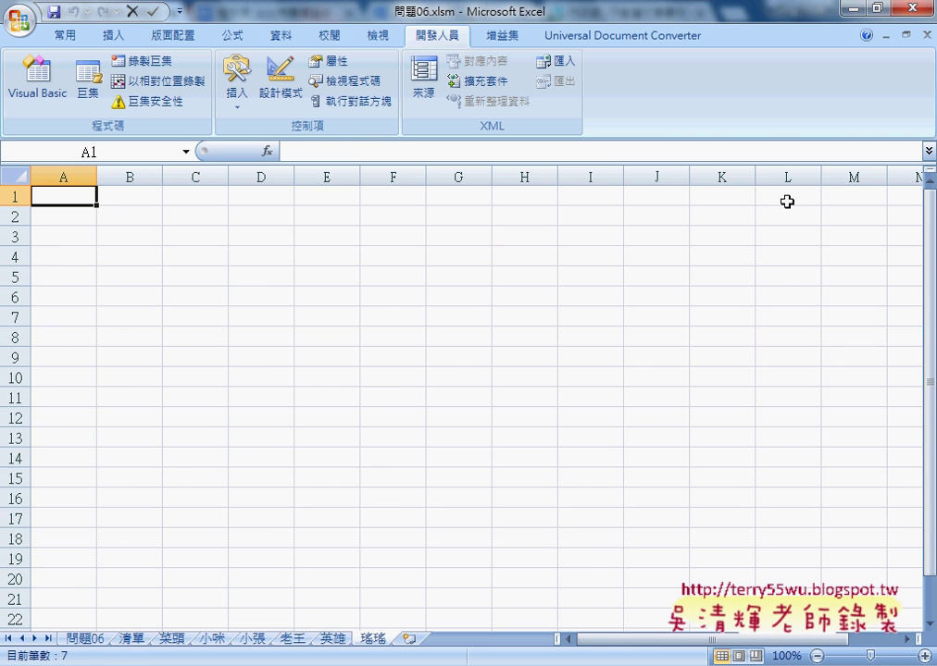
Step: Review the 清單 list columns A–D and salesperson names A1:A7, then return to 問題06
left_click(133, 639)
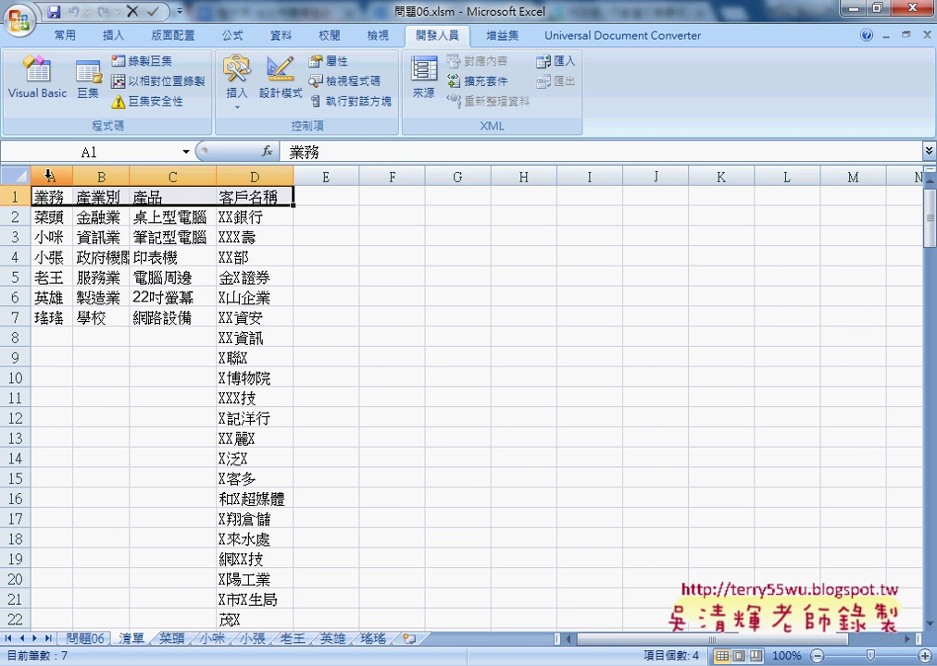
left_click_drag(42, 176, 226, 176)
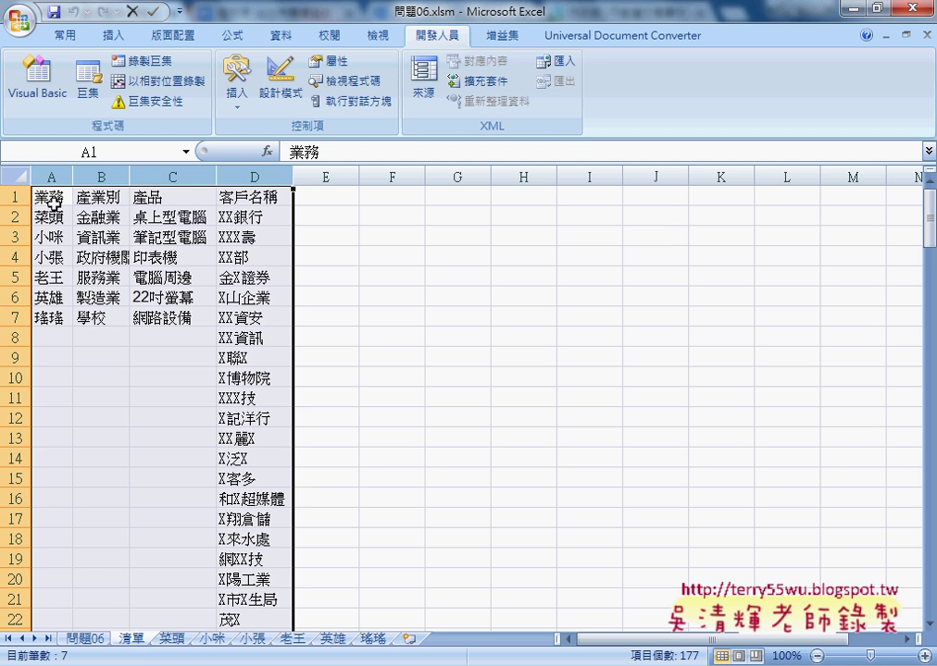
left_click_drag(49, 197, 50, 317)
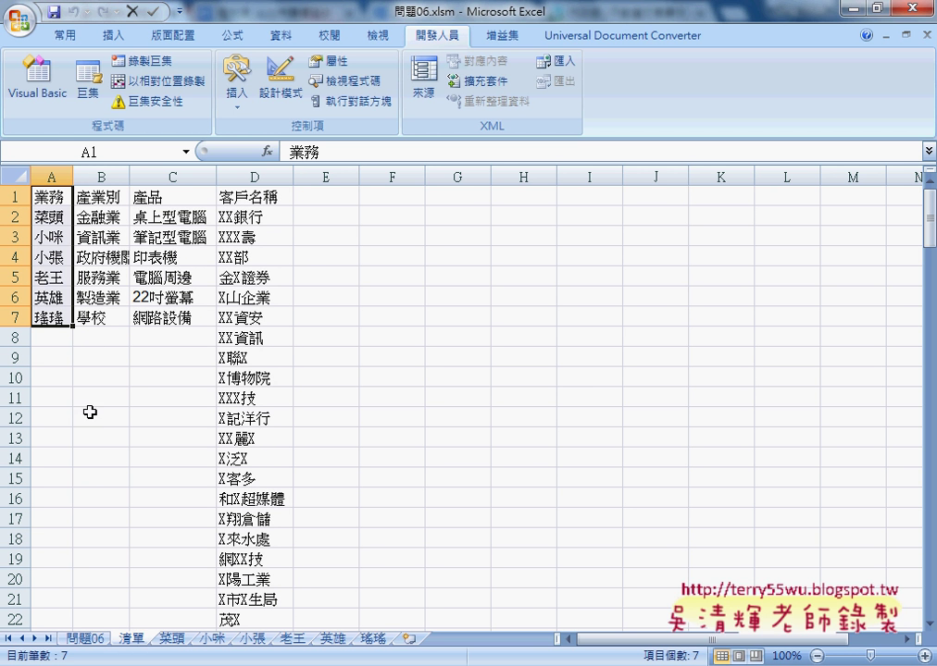
left_click(81, 639)
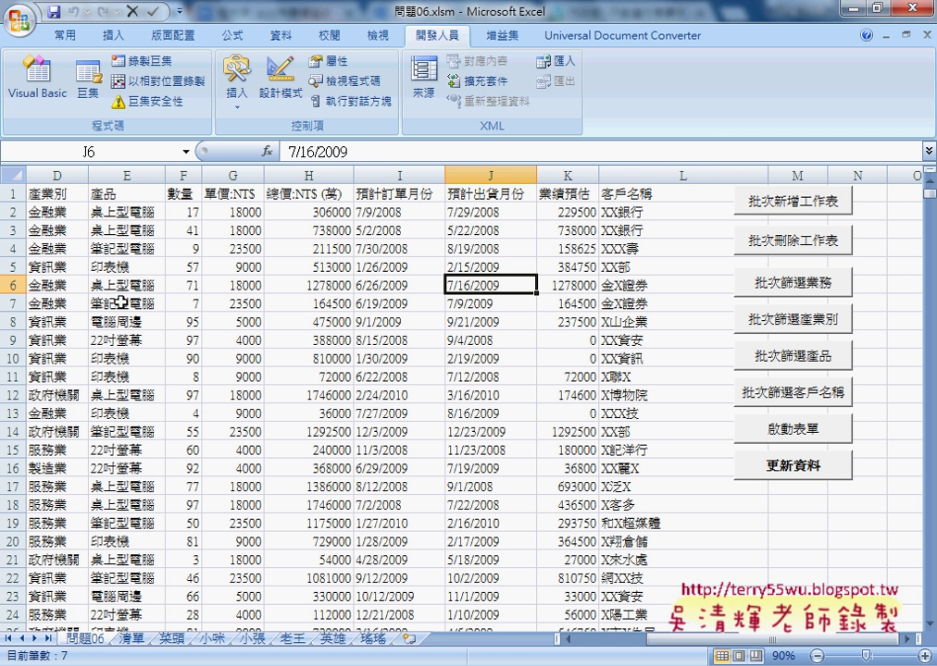
Step: Run batch delete-worksheets, then the salesperson batch filter, which stops with run-time error 75
left_click_drag(671, 651, 626, 651)
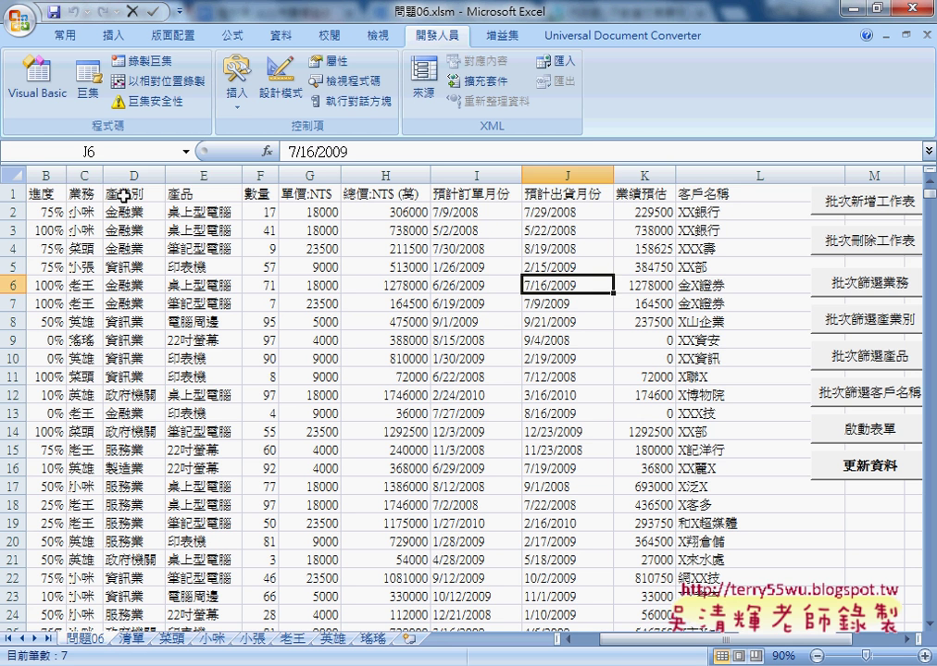
left_click_drag(80, 192, 203, 192)
left_click(717, 195)
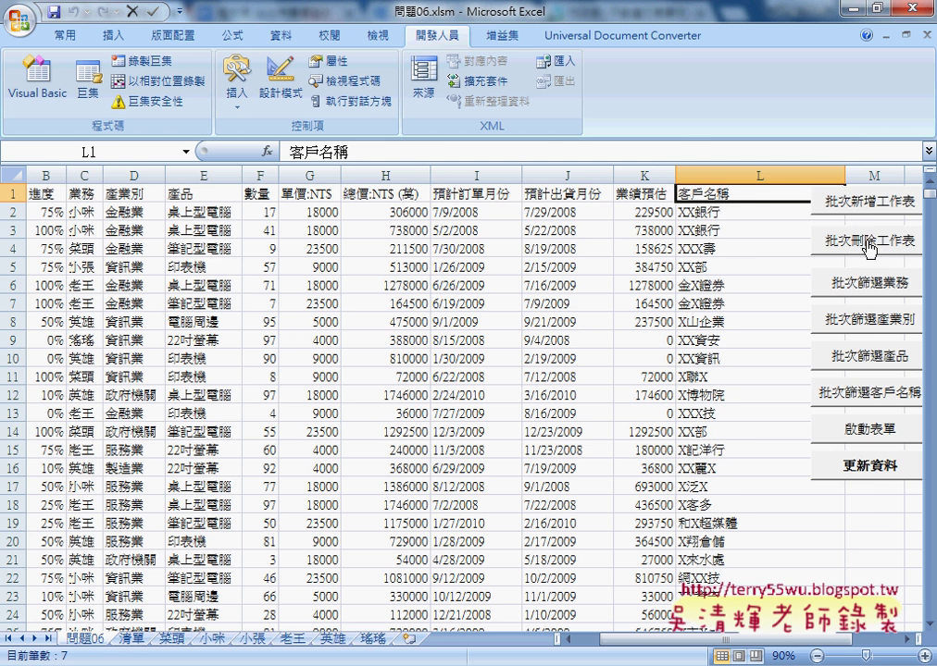
left_click(863, 211)
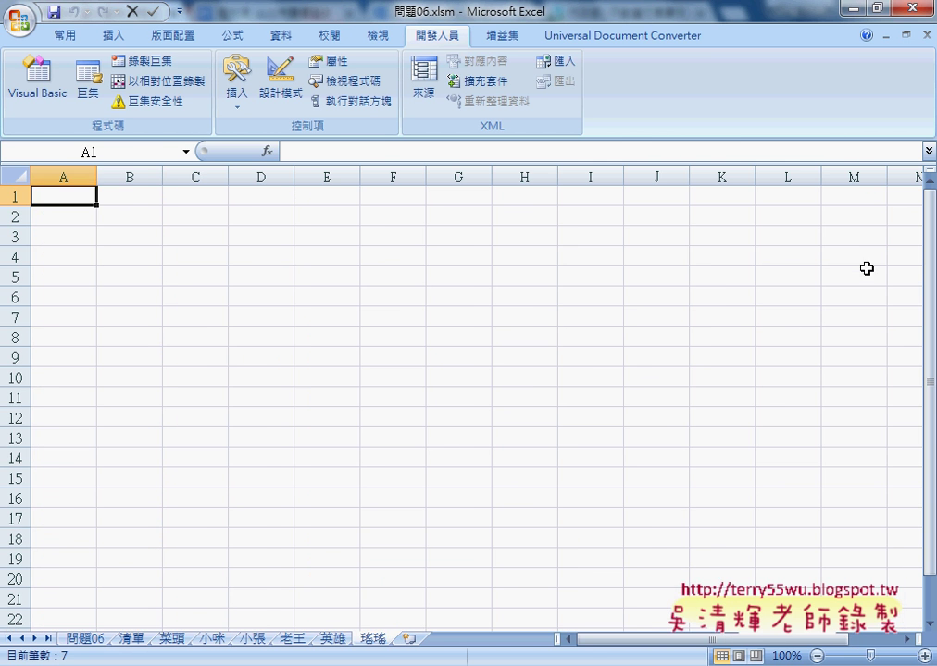
left_click(83, 639)
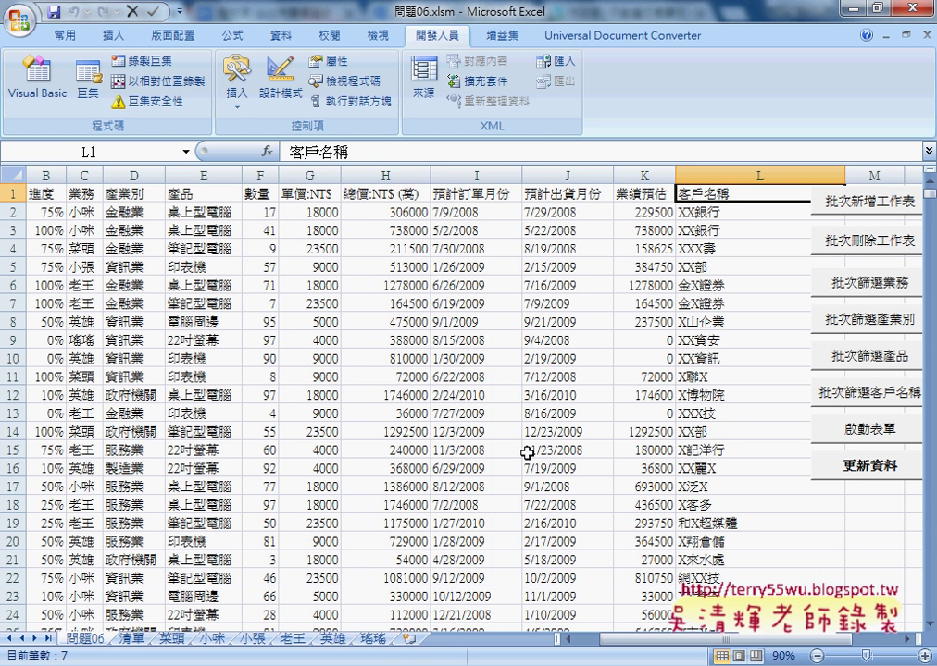
left_click(863, 287)
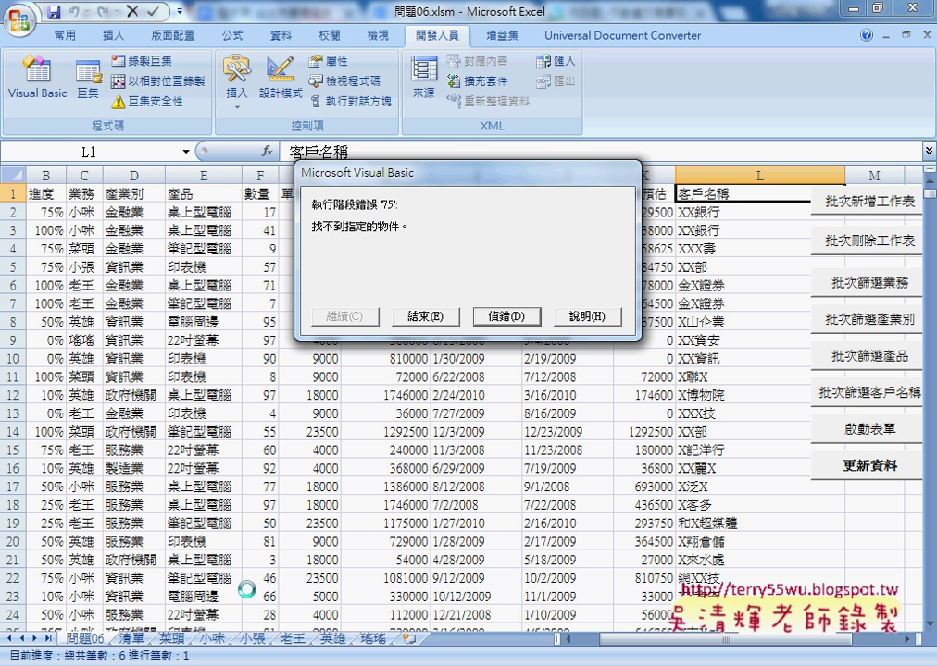
Step: Debug the macro and comment out the home2.PB.Width and home2.Repaint lines with apostrophes
left_click(505, 316)
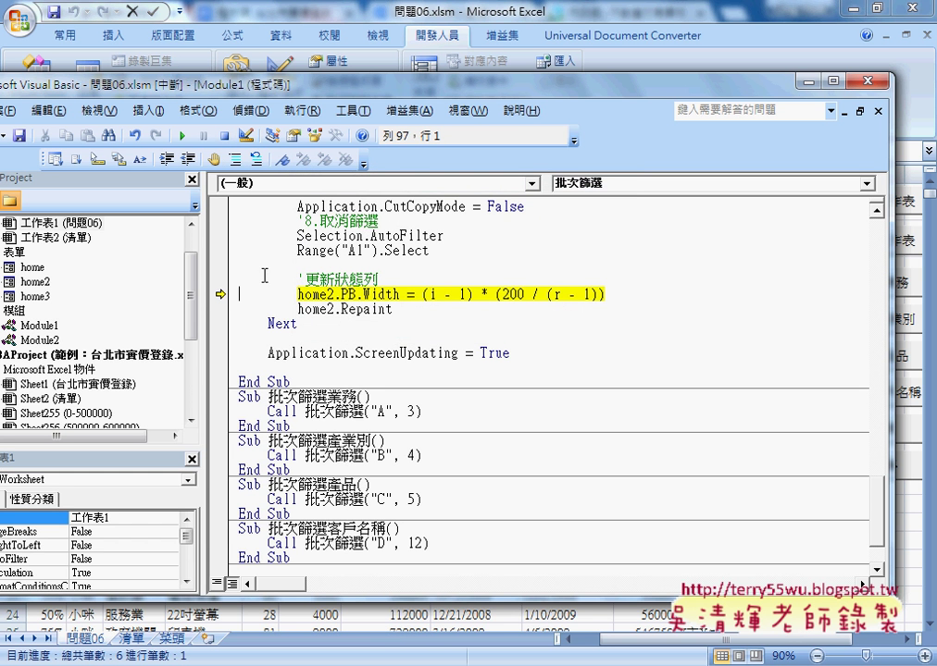
left_click(298, 294)
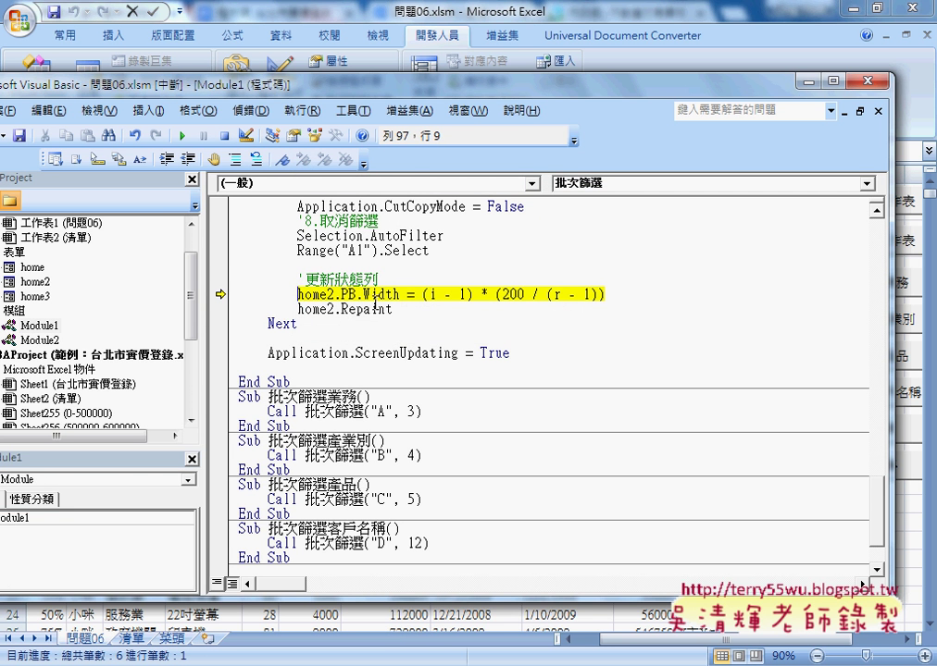
key("1")
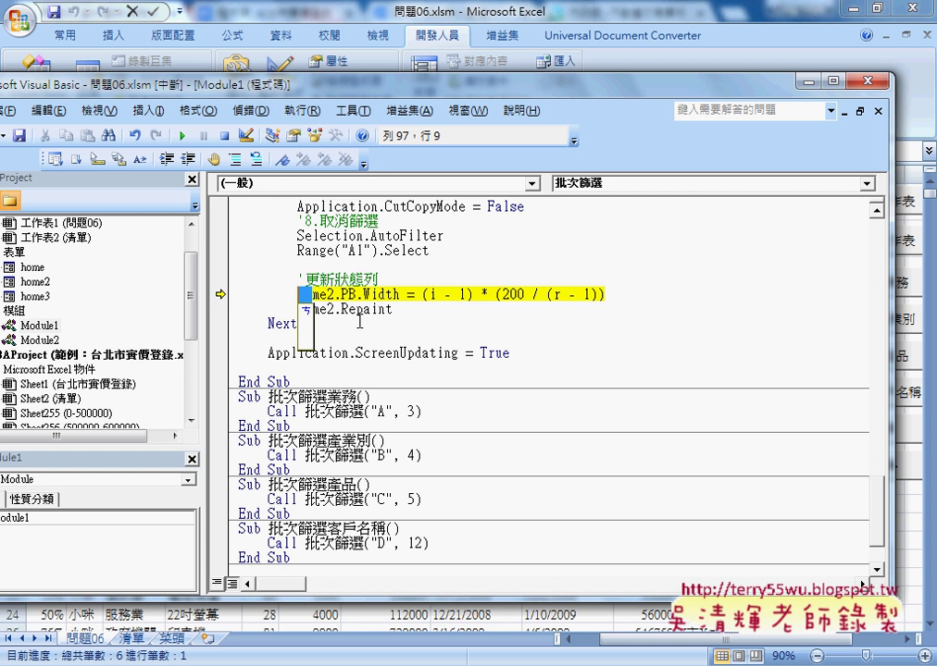
type("'")
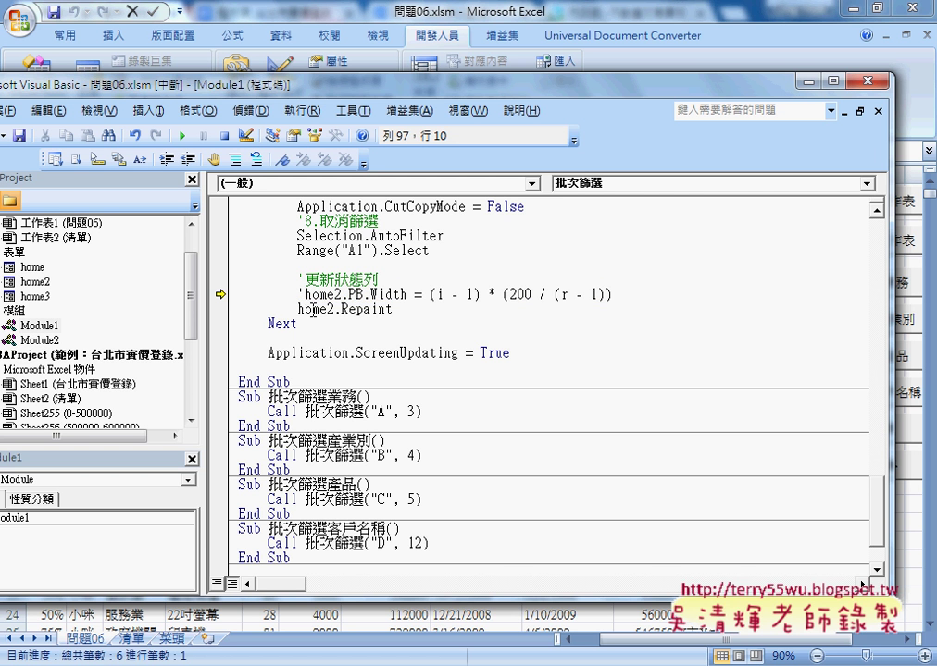
left_click(298, 309)
type("'")
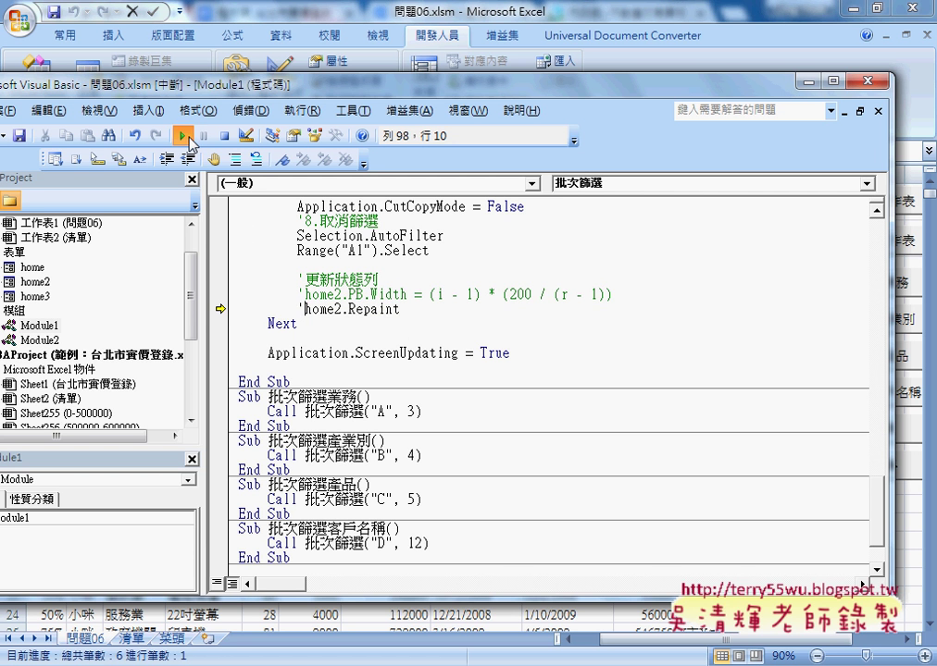
Step: Resume the edited macro, then stop and reset it
left_click(185, 136)
key("Return")
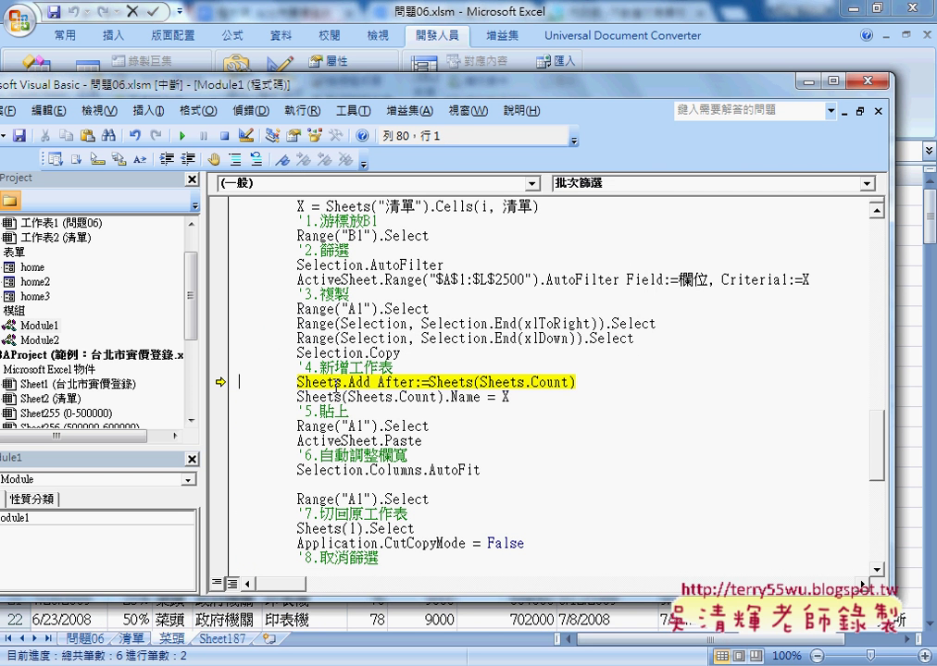
left_click(224, 136)
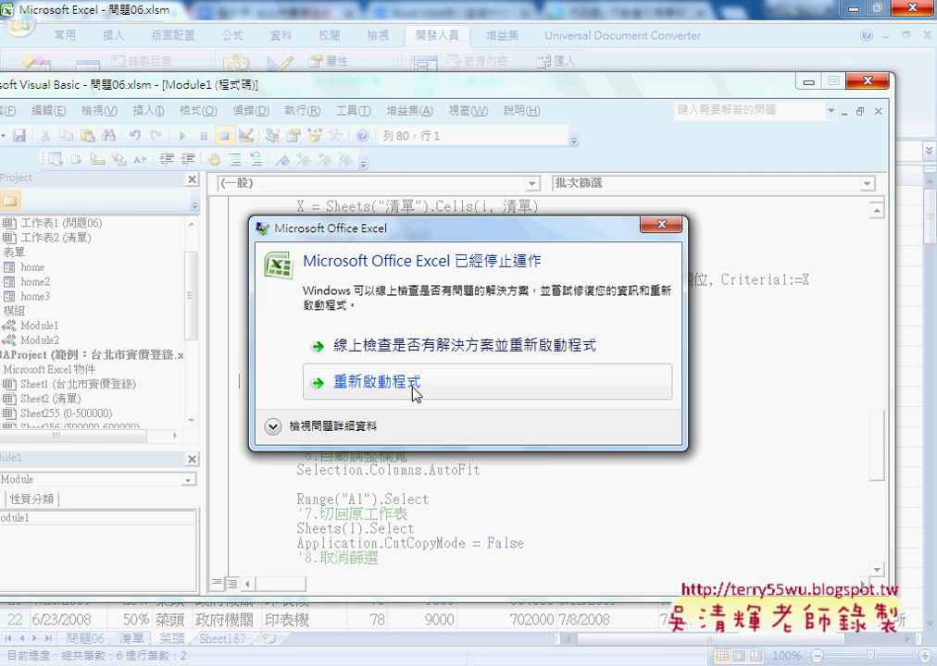
Step: Restart Excel, then close Document Recovery while keeping the recovered files for later
left_click(412, 389)
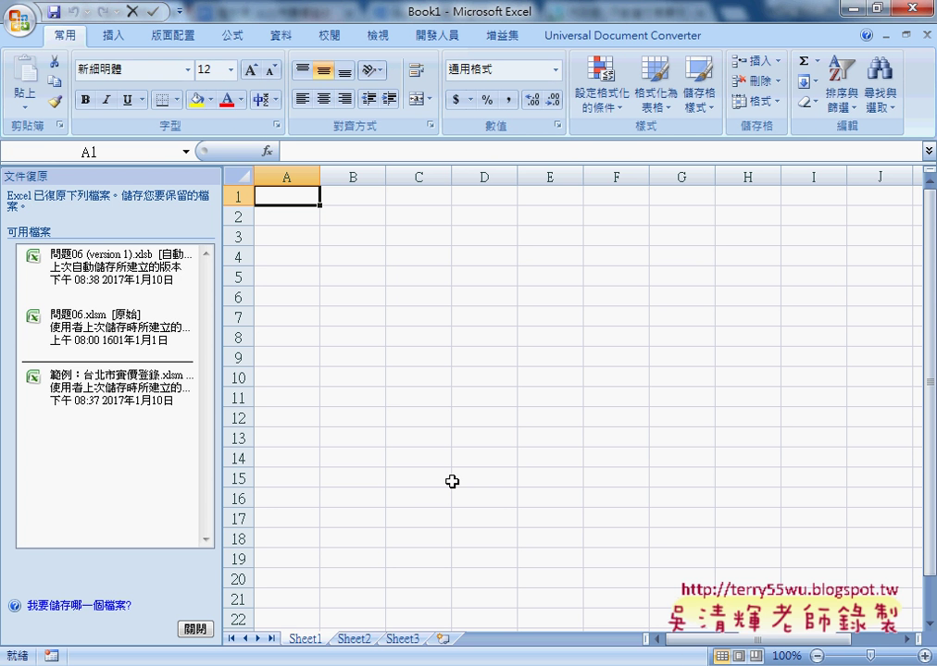
left_click(196, 631)
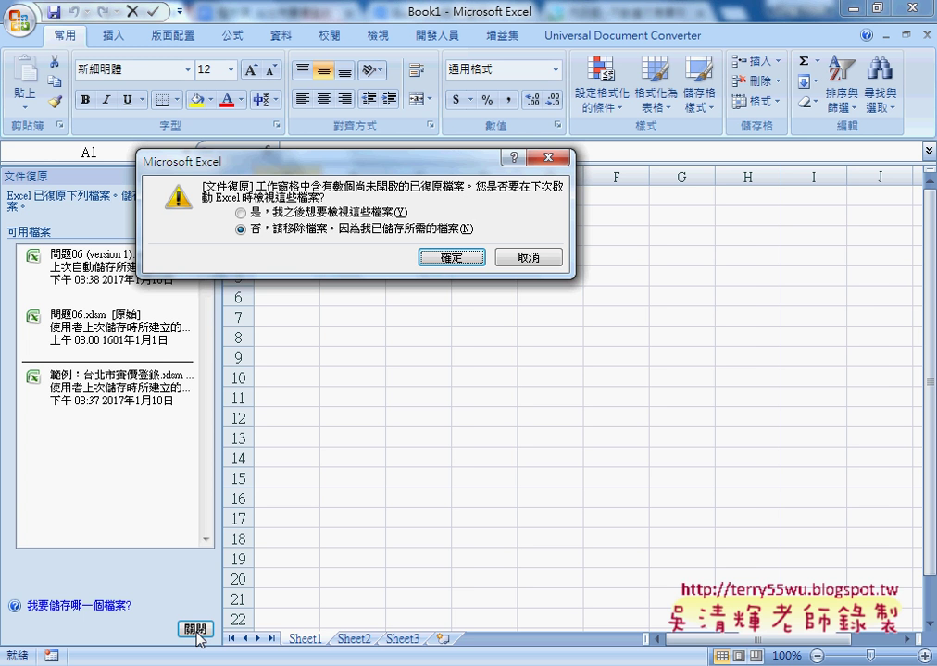
left_click(251, 212)
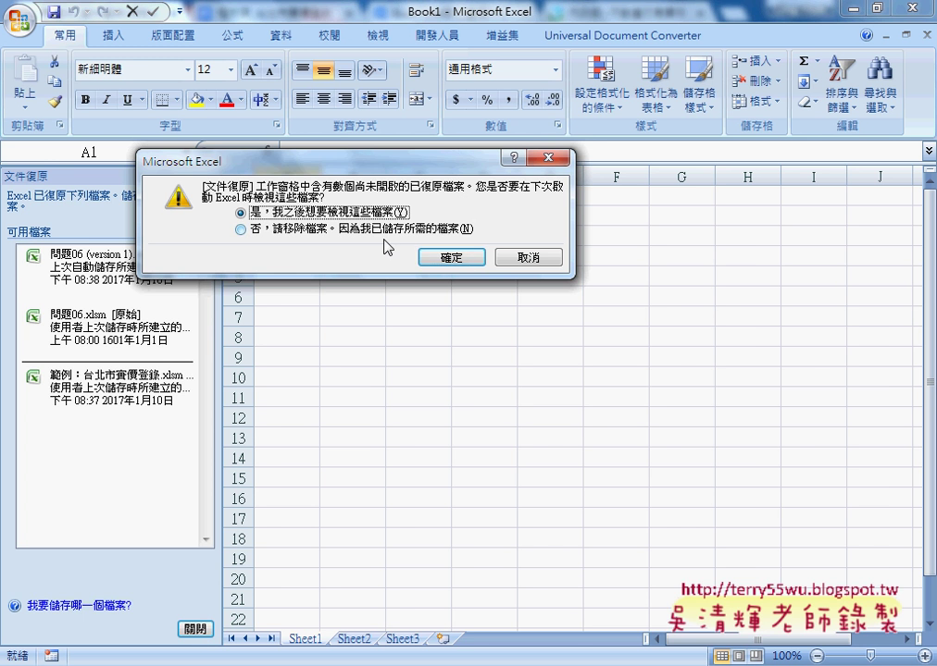
left_click(453, 258)
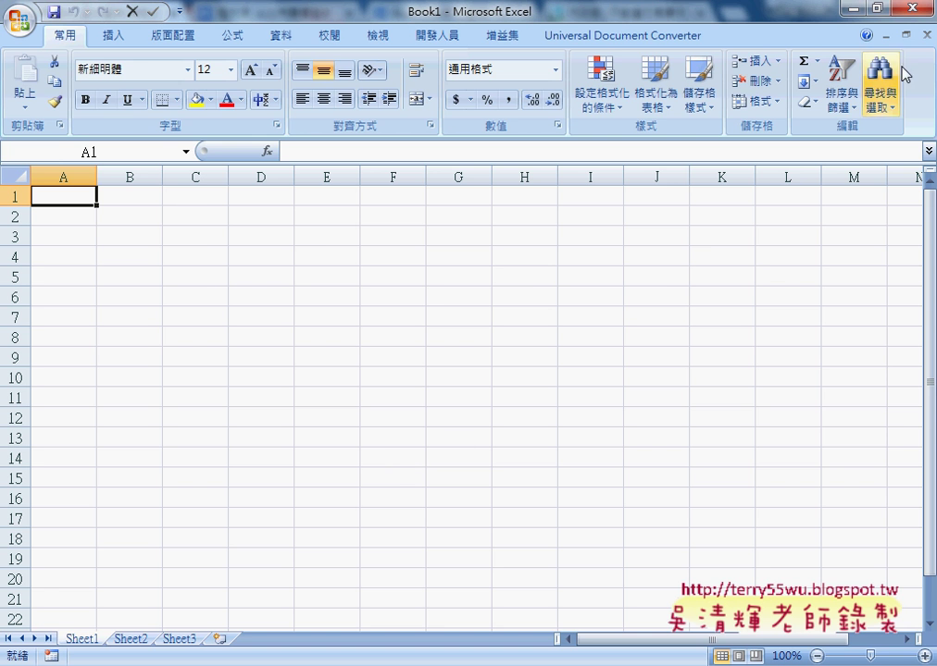
Step: Close the blank Excel window and minimize Chrome to show the 02_範例93 folder
left_click(912, 11)
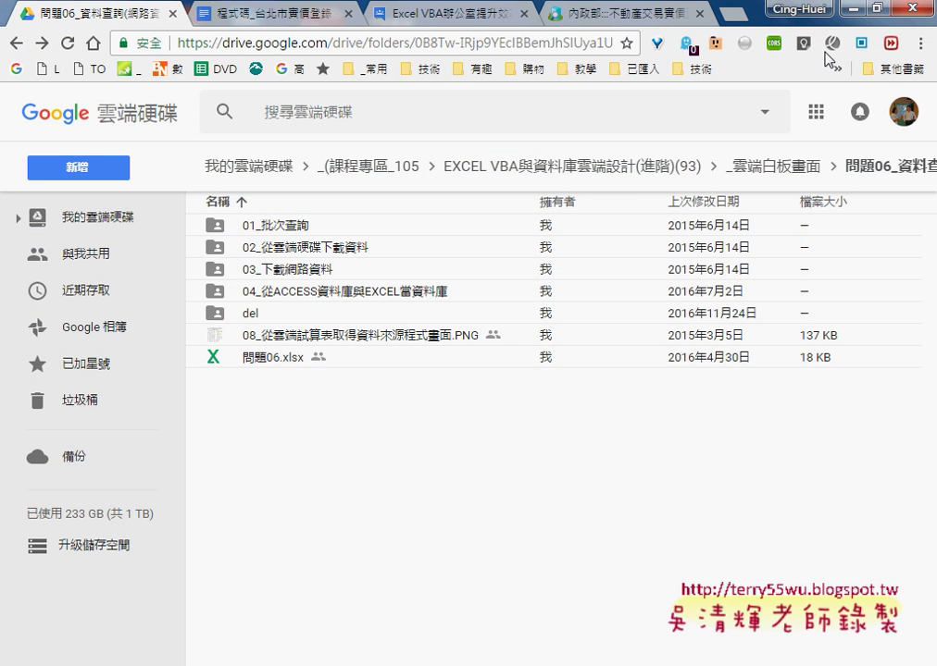
left_click(842, 7)
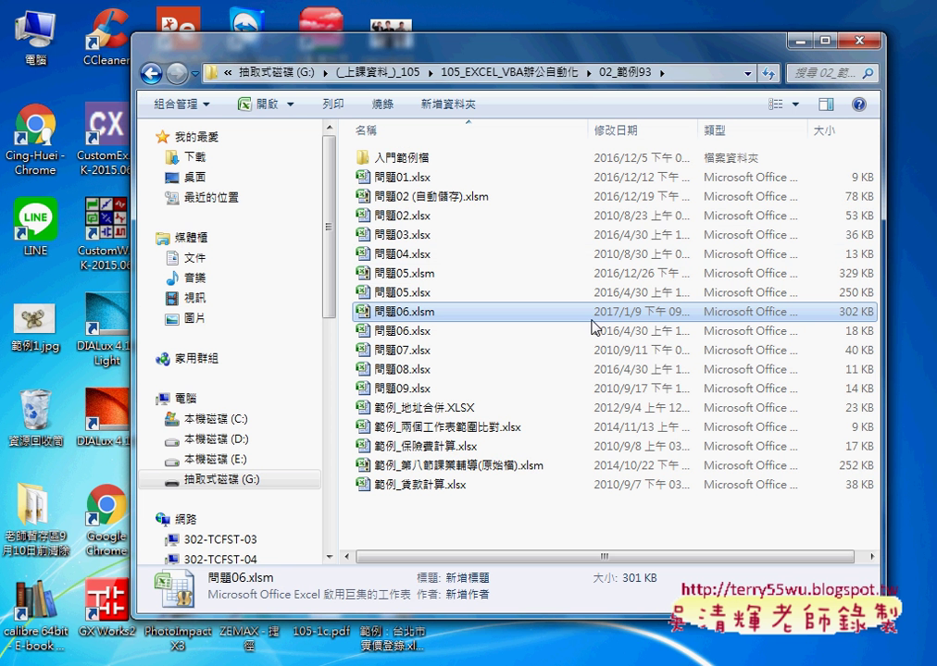